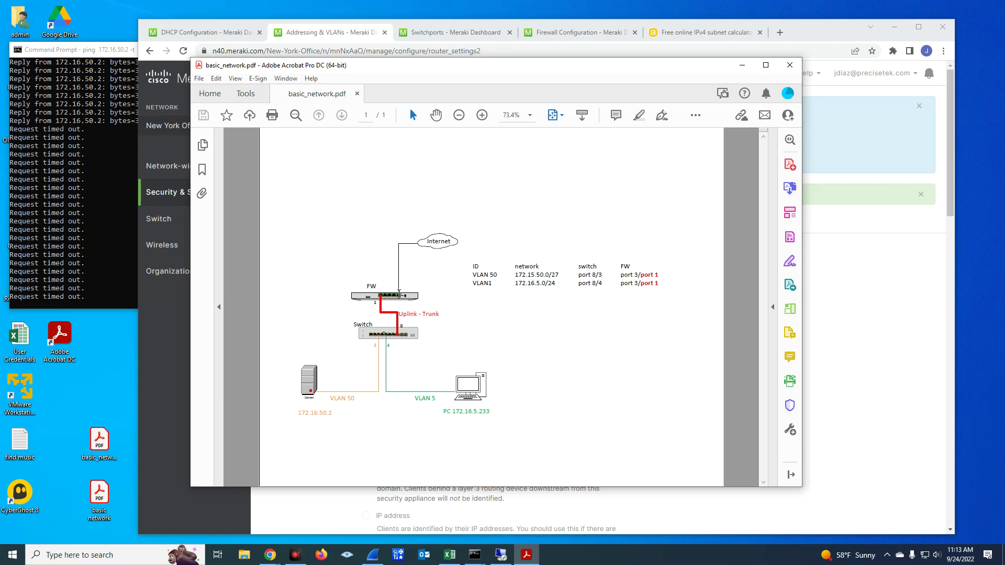
Step: Bring Meraki forward, reload Security & SD-WAN > Addressing & VLANs, and scroll to the seven-VLAN table
left_click(173, 418)
mouse_move(236, 283)
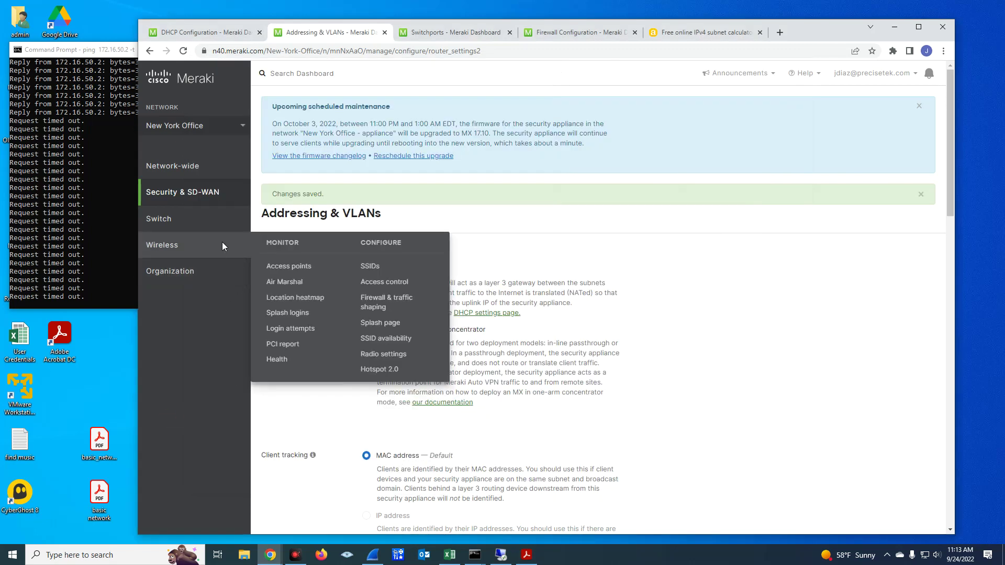
mouse_move(212, 193)
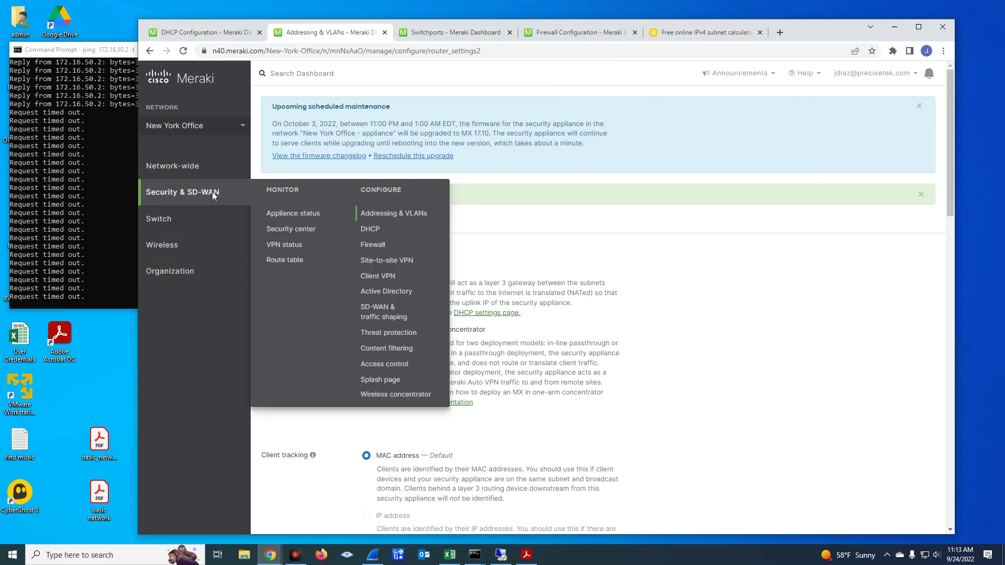
left_click(397, 215)
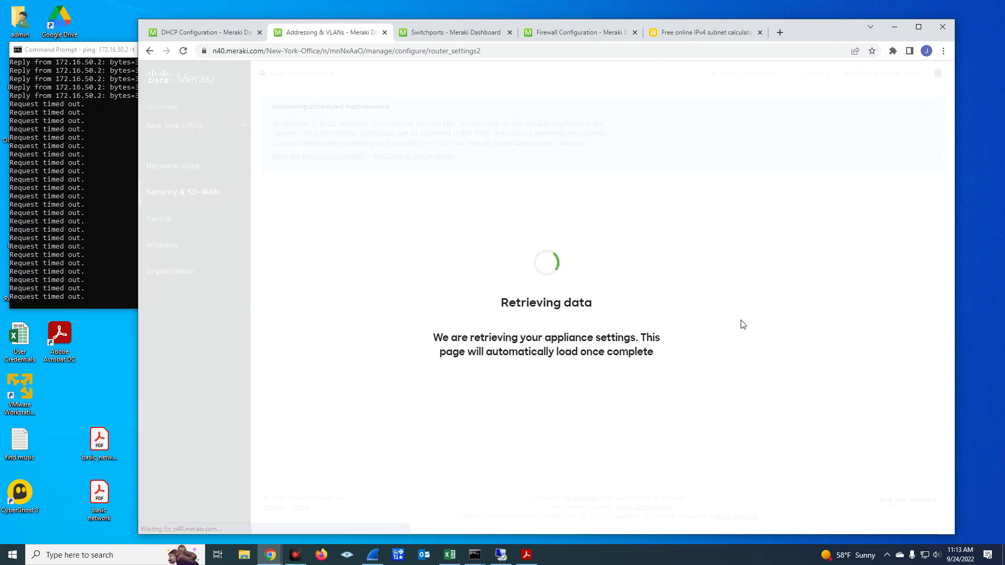
scroll(742, 325, "down", 4)
scroll(742, 325, "down", 3)
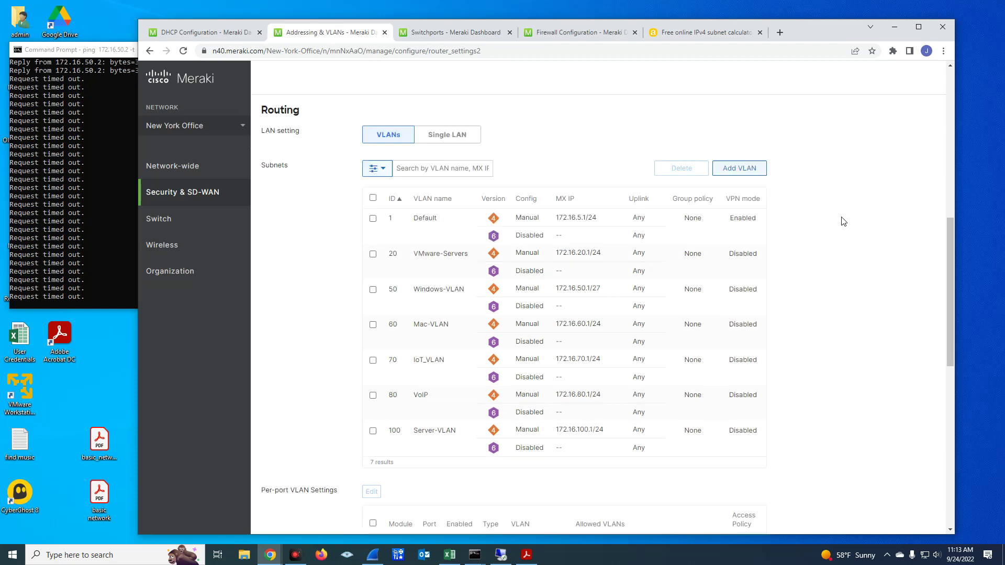
scroll(841, 222, "down", 1)
scroll(845, 210, "down", 5)
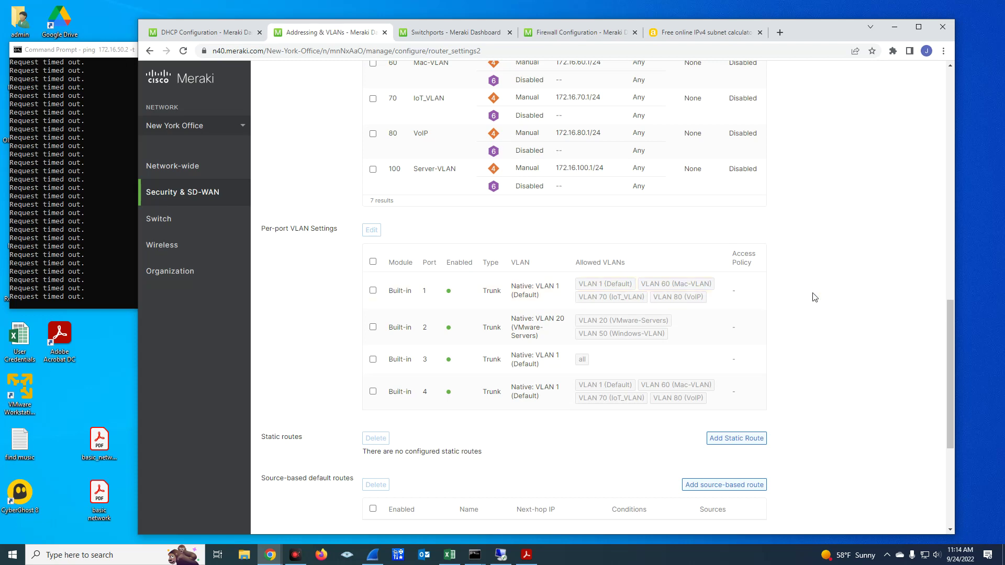
Step: Scroll back up and bring the basic_network.pdf diagram in front of the VLAN page
scroll(815, 297, "up", 4)
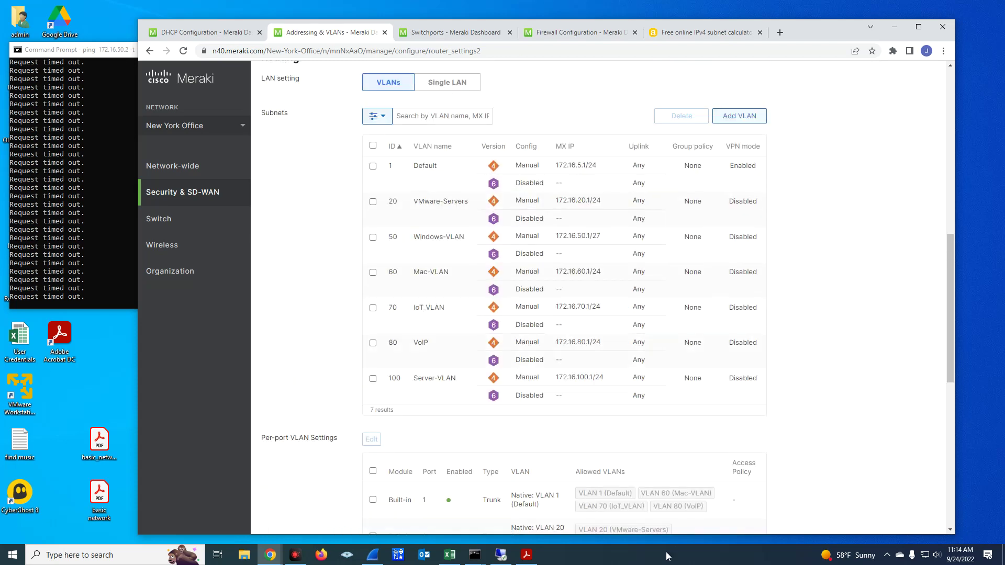
left_click(531, 558)
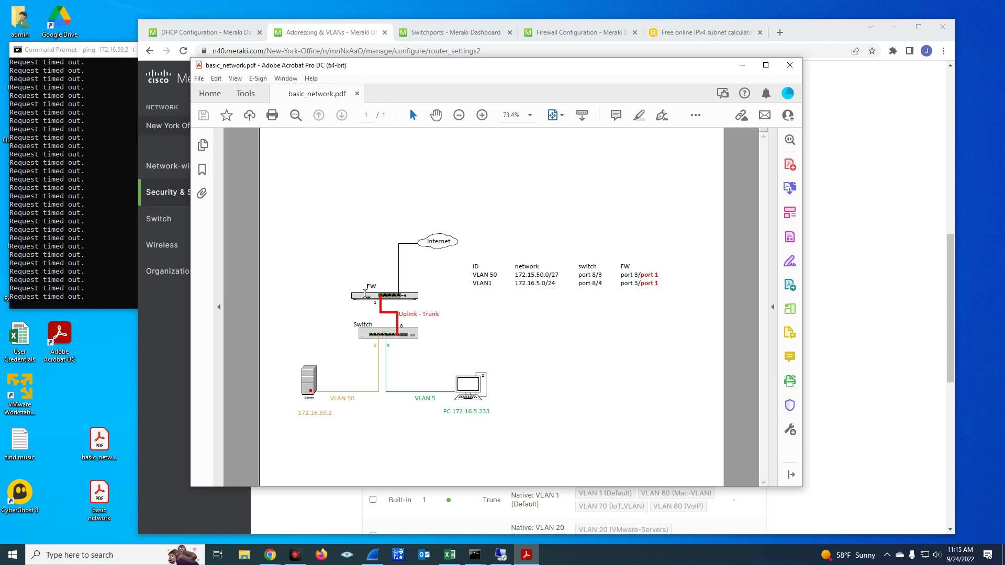
Step: Shift the diagram PDF left and view the Windows-VLAN (VLAN 50) settings without changing them
left_click_drag(465, 68, 331, 119)
left_click(354, 40)
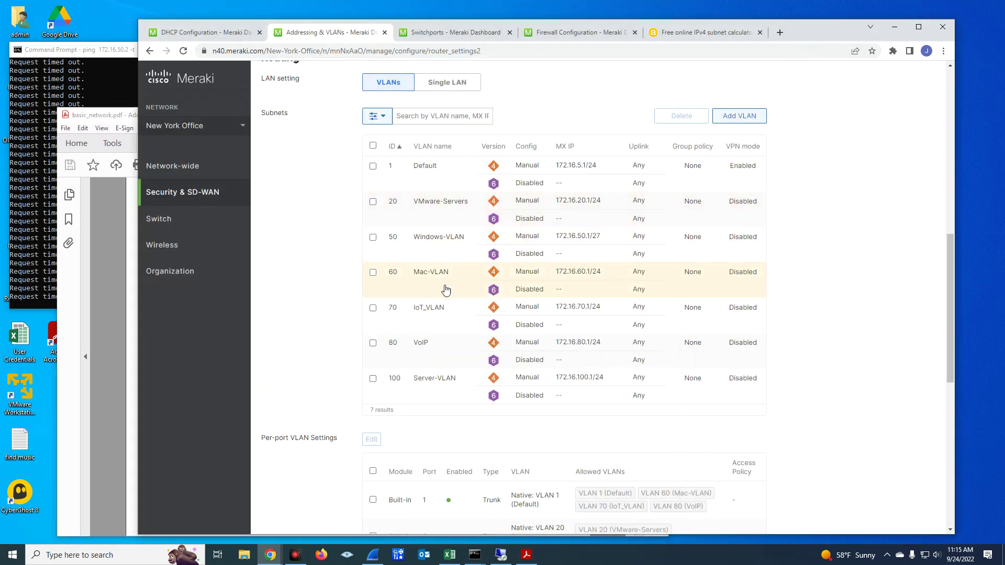
left_click(431, 246)
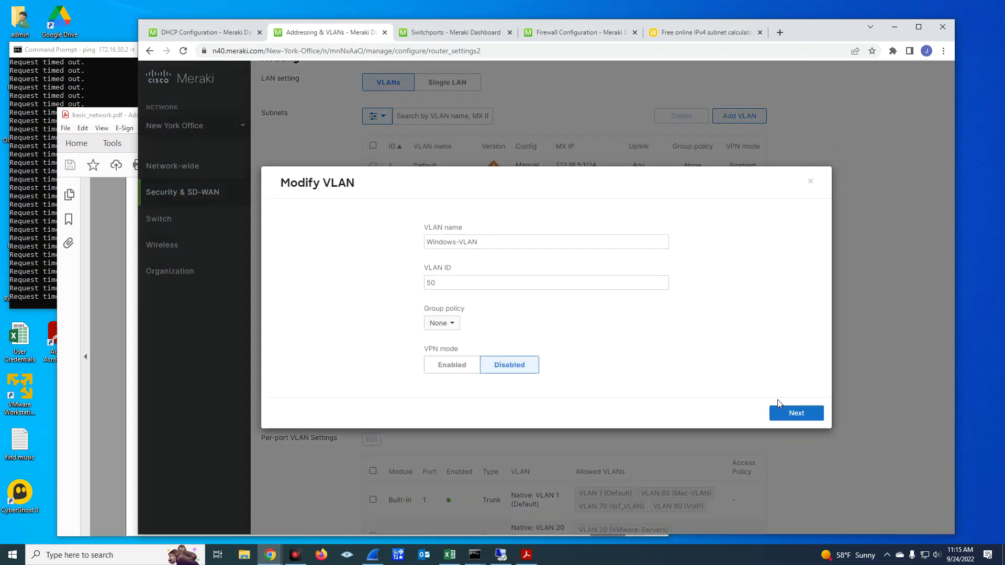
left_click(810, 182)
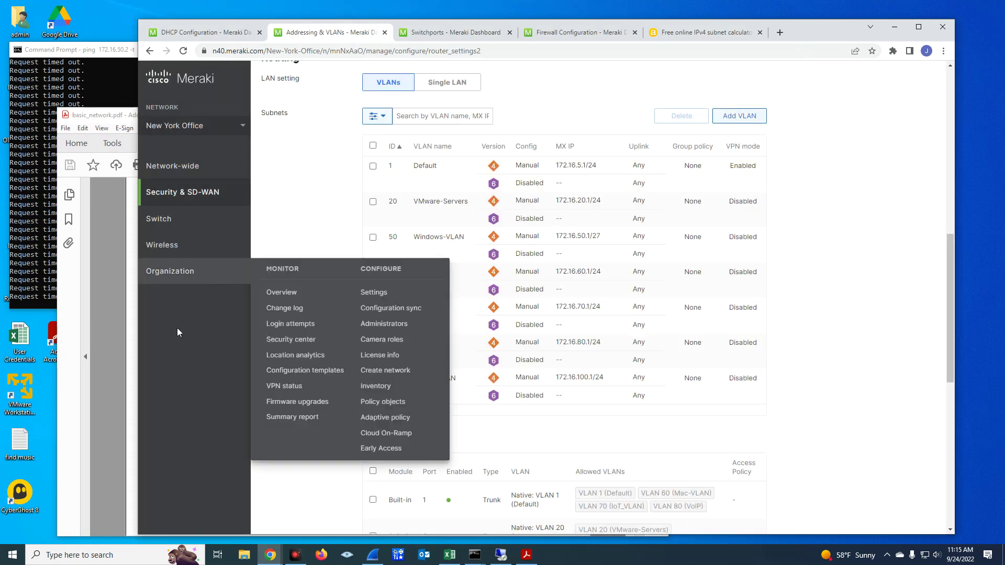
Step: Compare against the diagram, then scroll the Meraki page to the per-port VLAN settings for ports 1–4
left_click(115, 315)
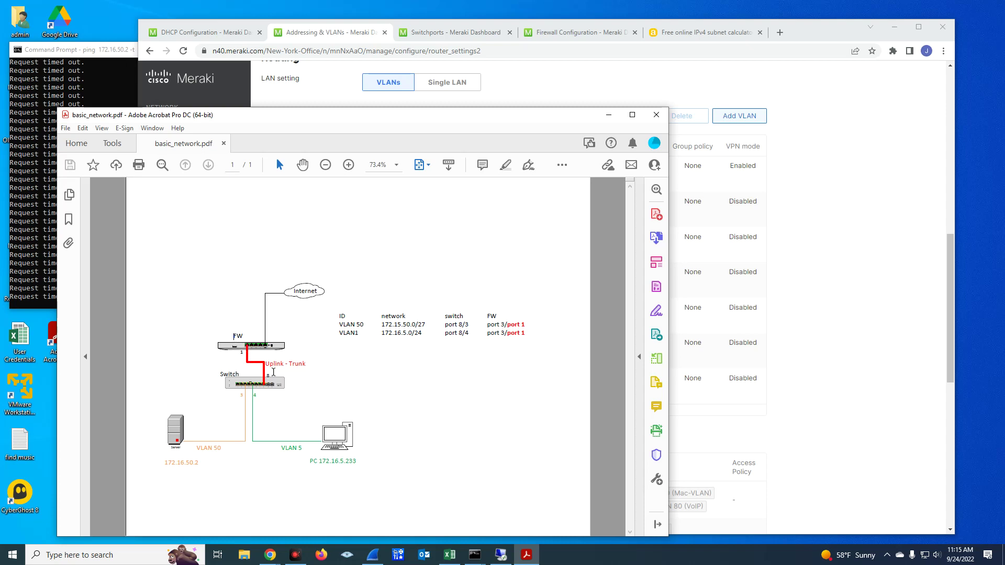
left_click(832, 327)
scroll(904, 344, "down", 2)
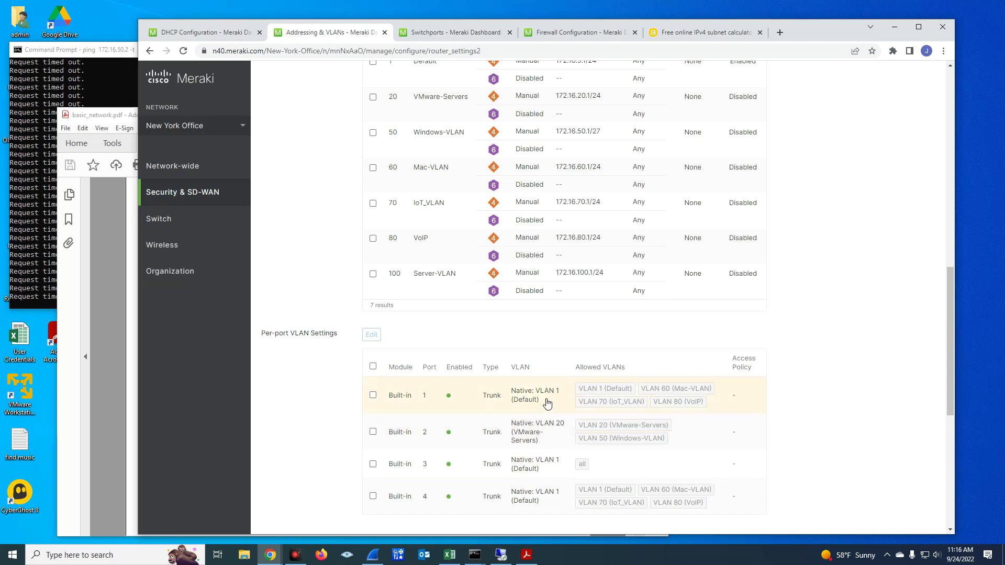
Step: Add VLAN 50 (Windows-VLAN) to MX port 1's trunk allowed VLANs and cross-check the diagram
left_click(506, 401)
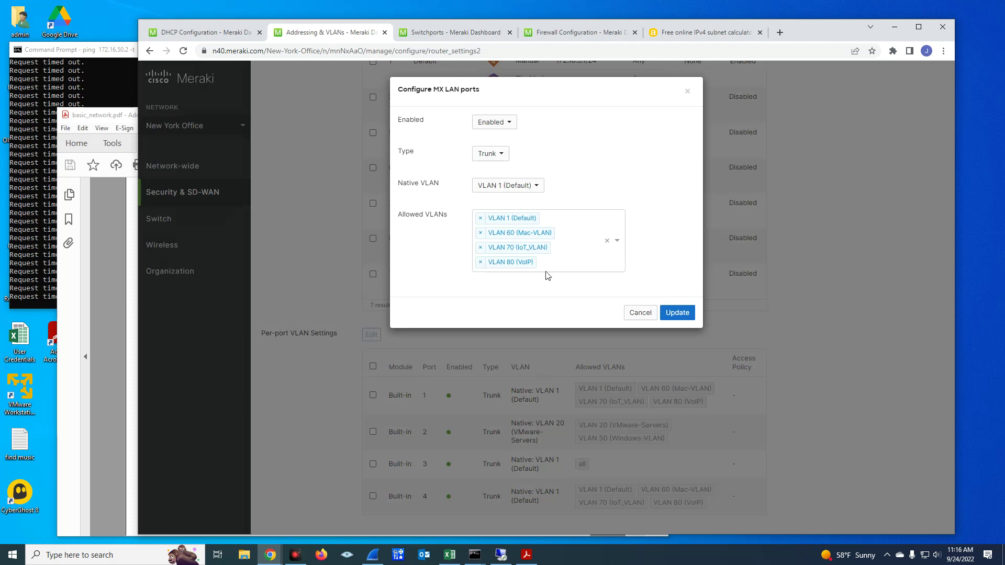
left_click(618, 242)
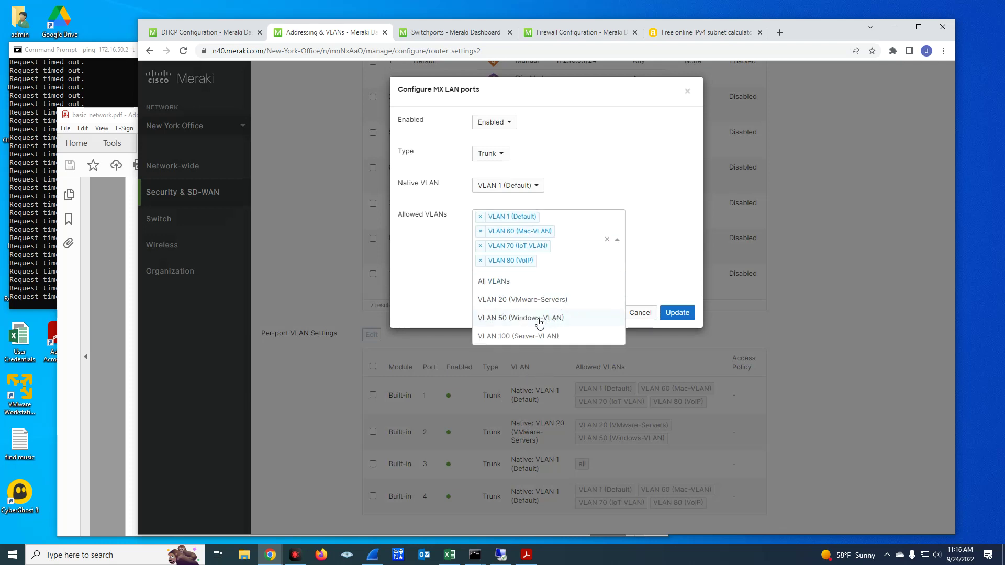
left_click(663, 283)
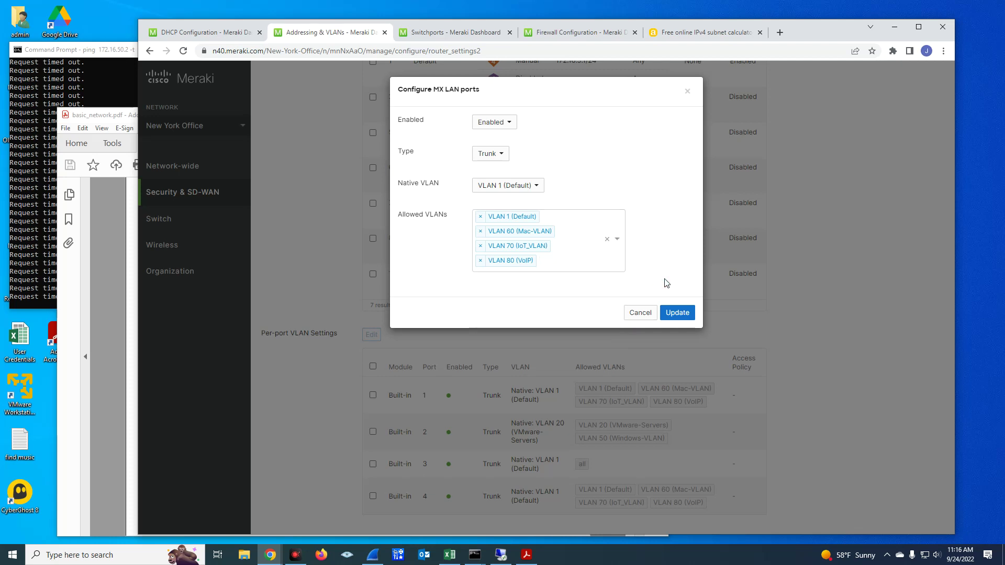
left_click(618, 241)
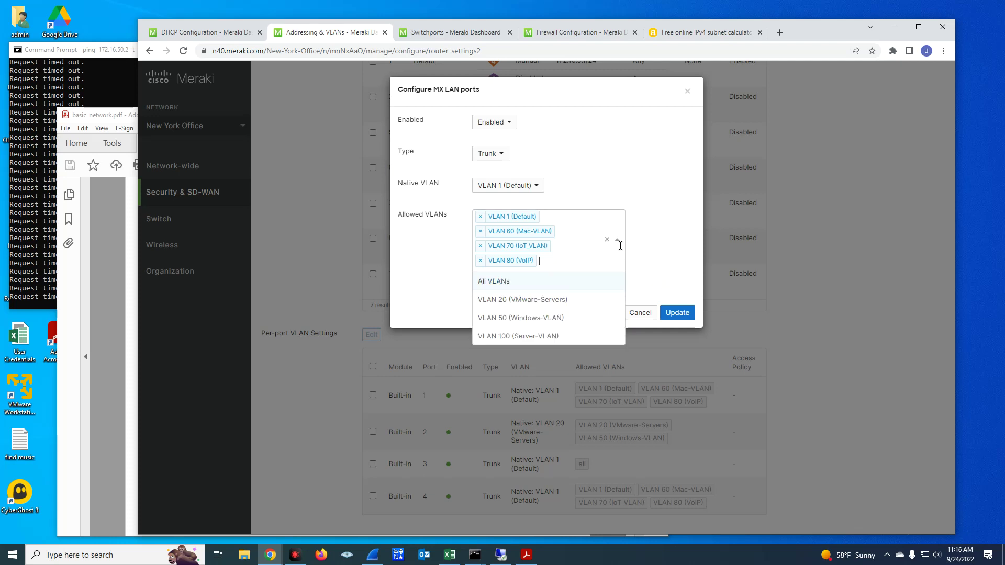
left_click(538, 320)
left_click(677, 313)
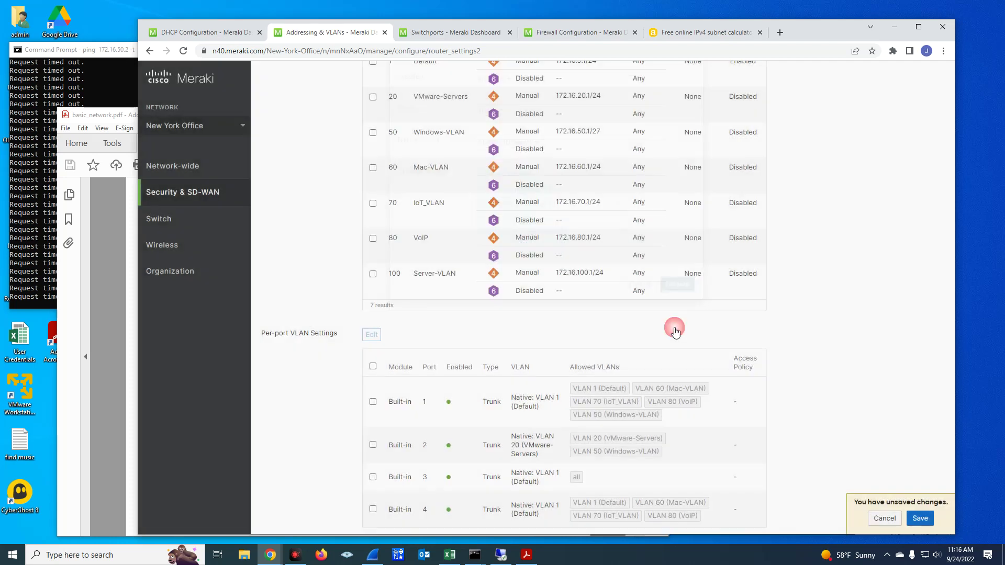
left_click(97, 368)
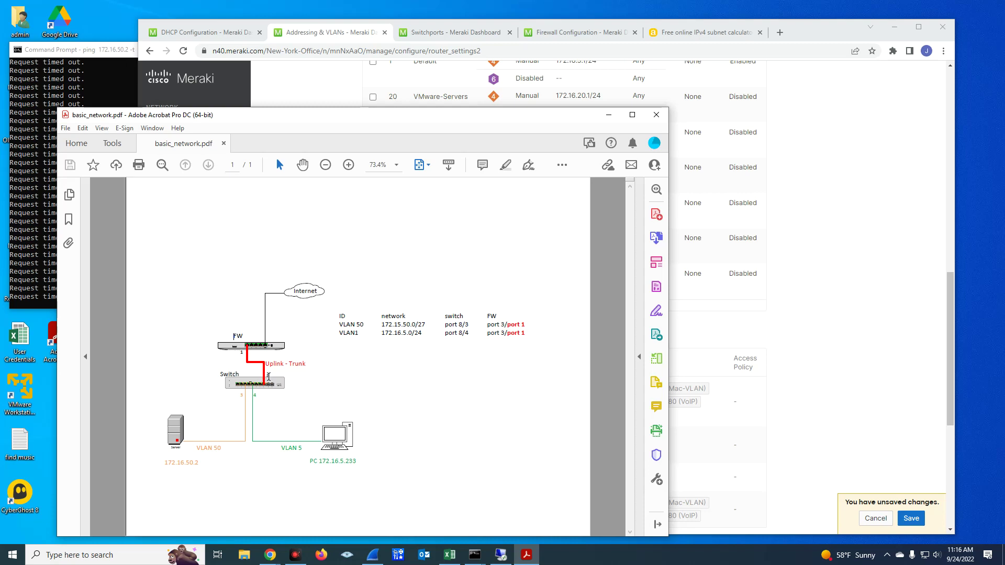
left_click(811, 291)
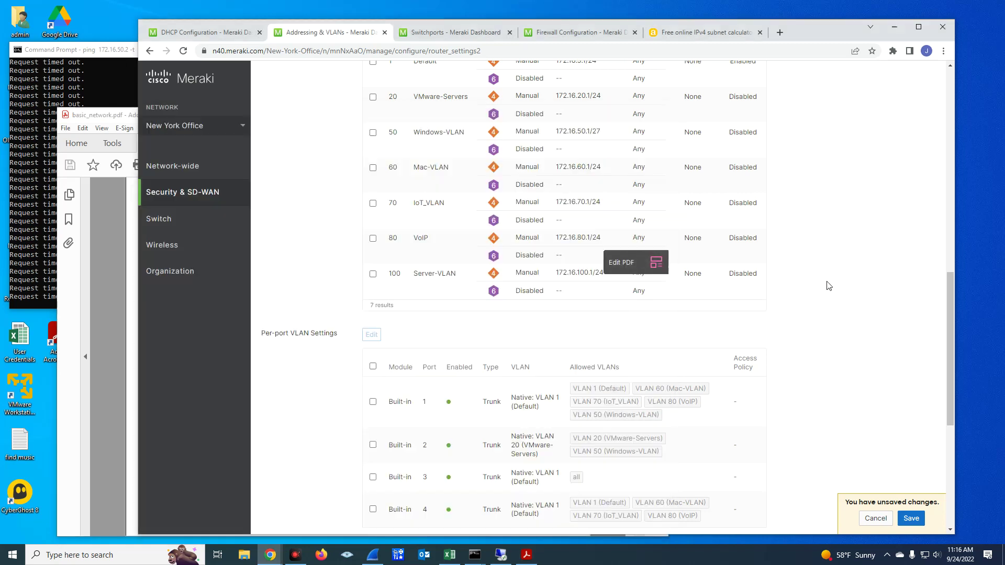
Step: On Switchports, append ,50 to port 8 (FW-Uplink) allowed VLANs 1,60,70,80 and save
left_click(439, 34)
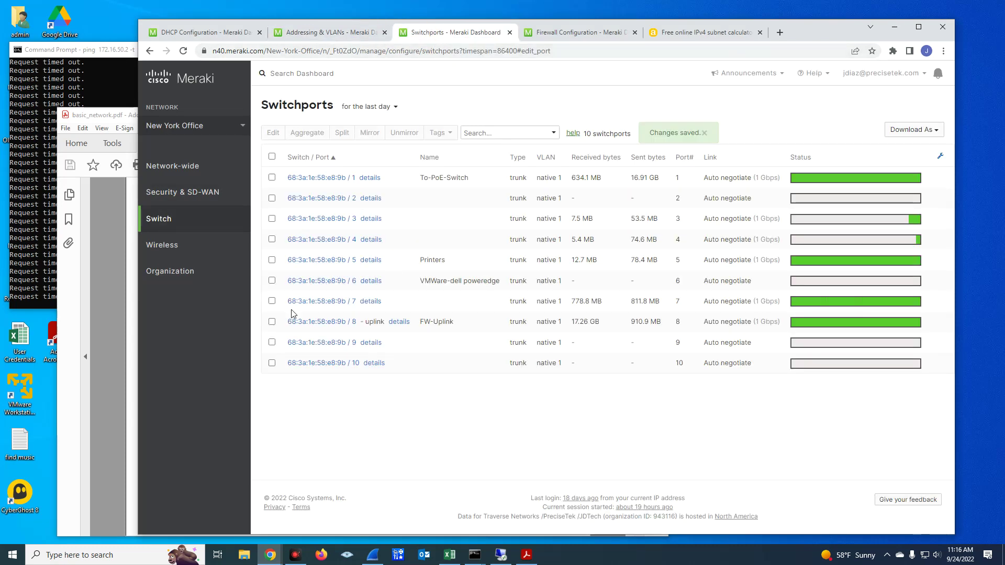
mouse_move(194, 223)
left_click(314, 328)
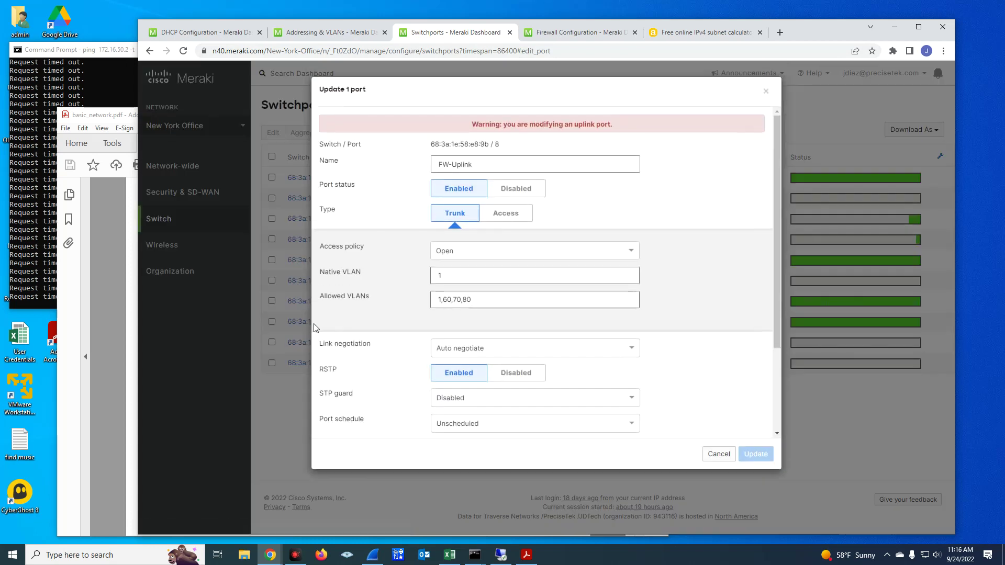
left_click(488, 163)
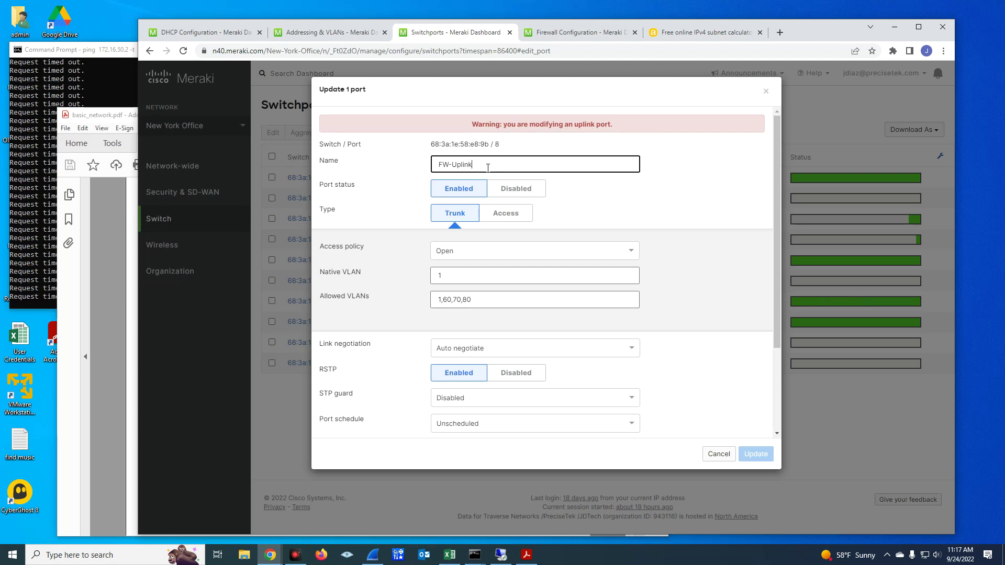
left_click(490, 301)
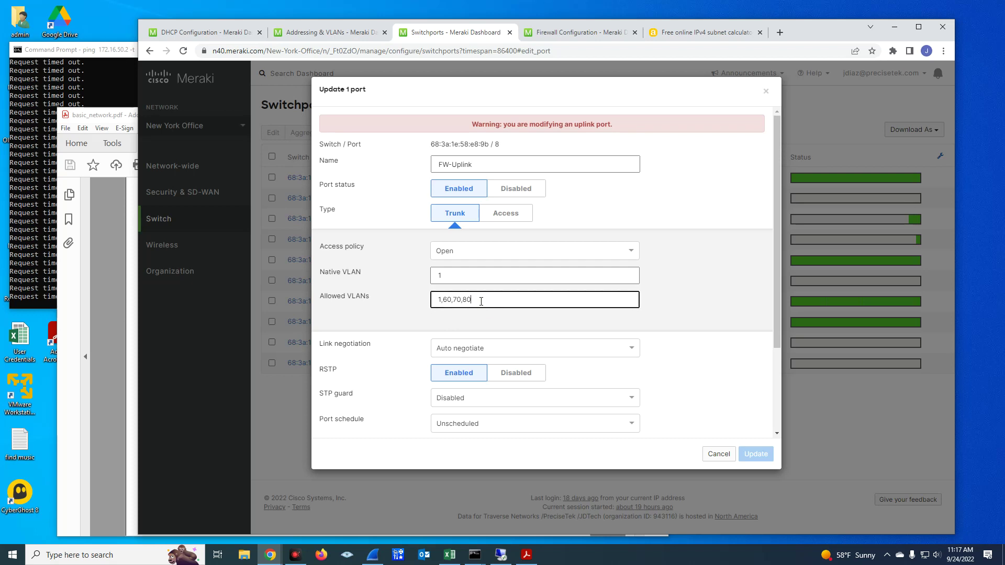
type(",50")
left_click(756, 454)
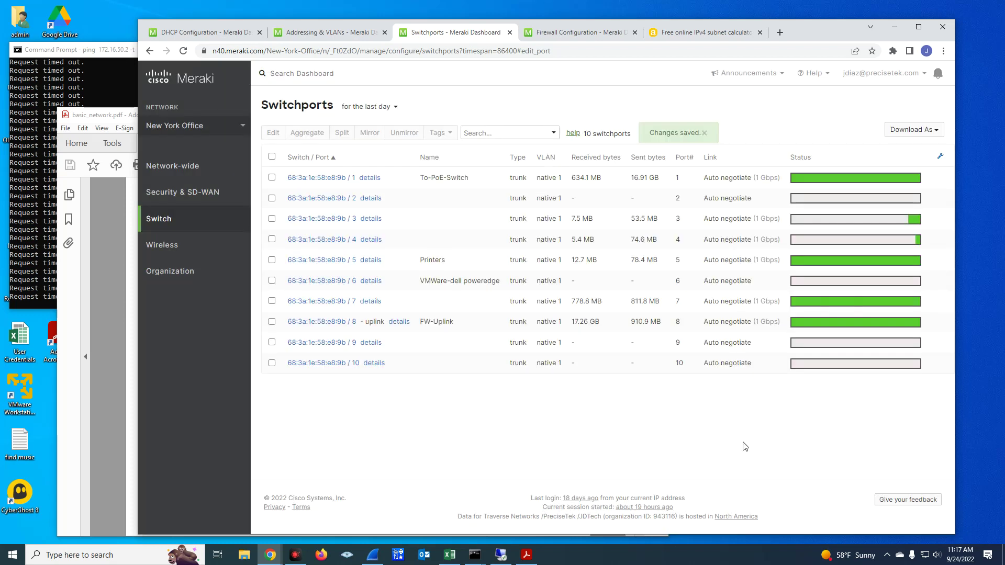
Step: Reopen switch port 8 (FW-Uplink) and confirm its allowed VLANs read 1,50,60,70,80
left_click(308, 324)
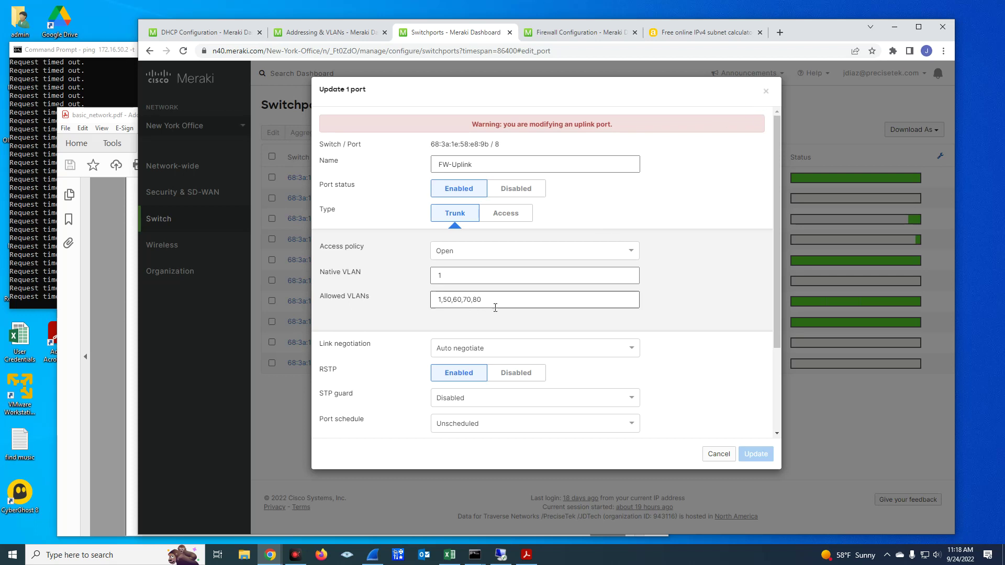
left_click(450, 303)
left_click(451, 302)
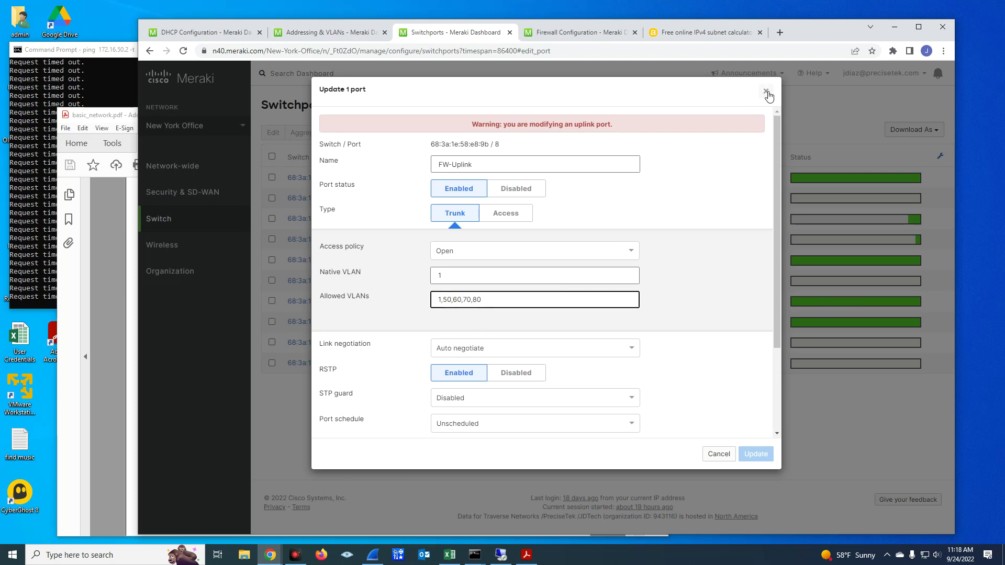
Step: Close the uplink port dialog unchanged, review the diagram PDF, then bring the ping console forward
left_click(767, 93)
left_click(83, 376)
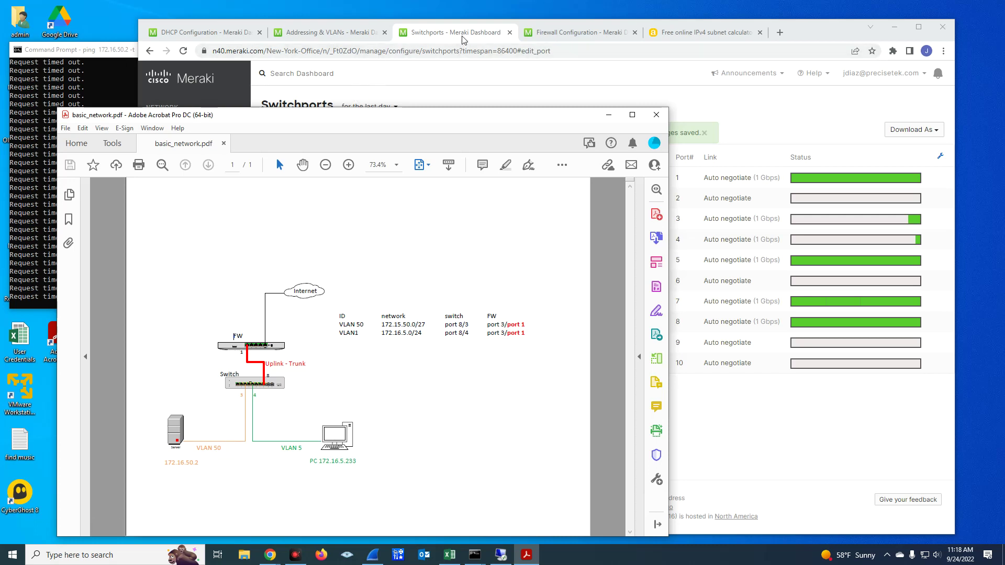
left_click(75, 88)
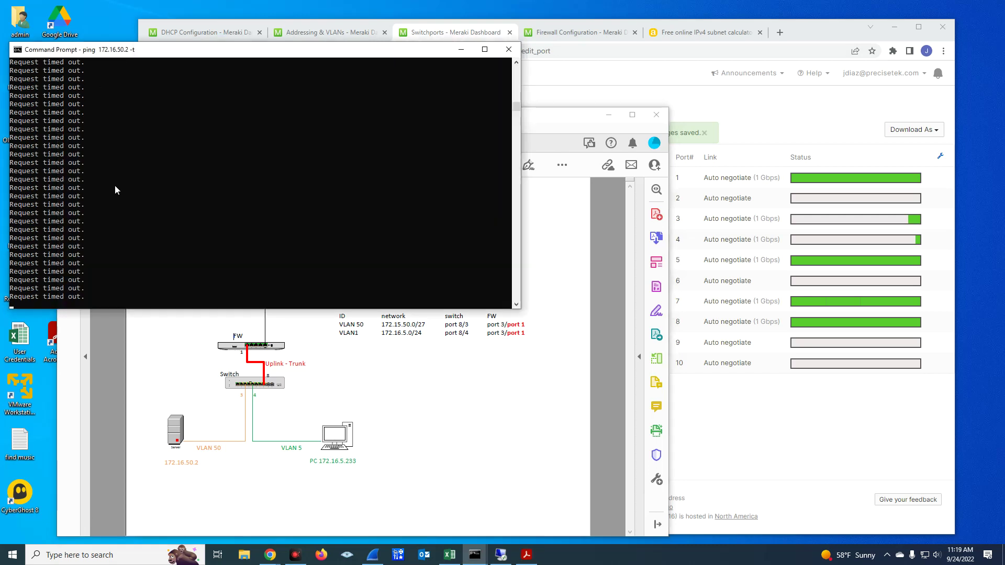
Step: Check the continuous ping to 172.16.50.2 still timing out, then return to Meraki Switchports
left_click(119, 199)
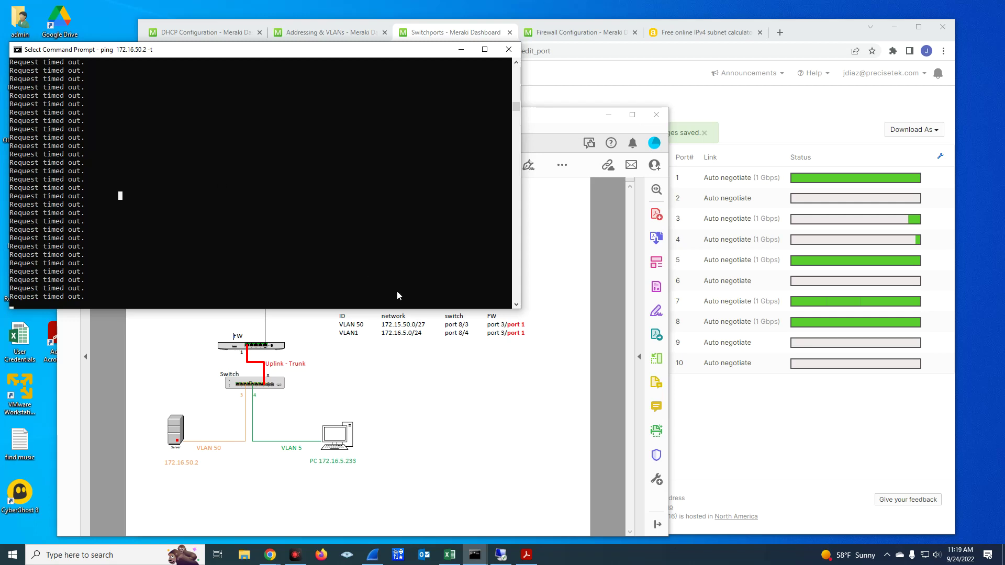
left_click(635, 76)
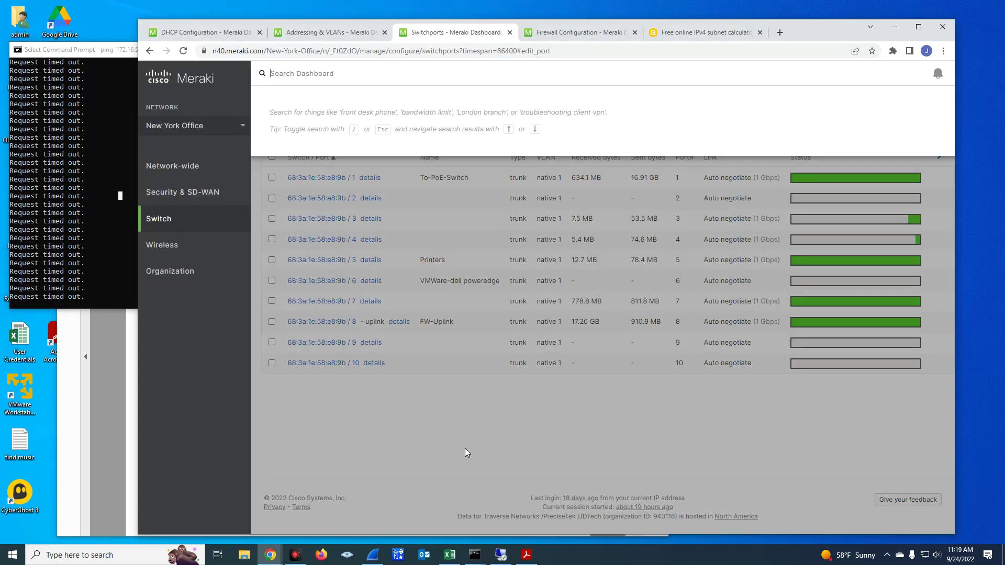
Step: Dismiss the search overlay and open switch port 3's settings, glancing at the diagram first
left_click(467, 452)
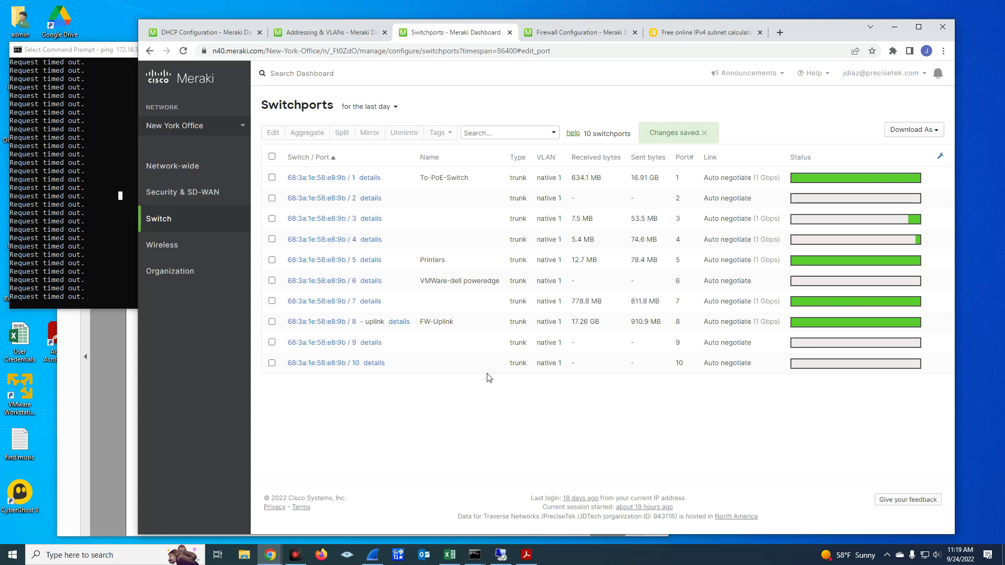
left_click(336, 220)
left_click(112, 485)
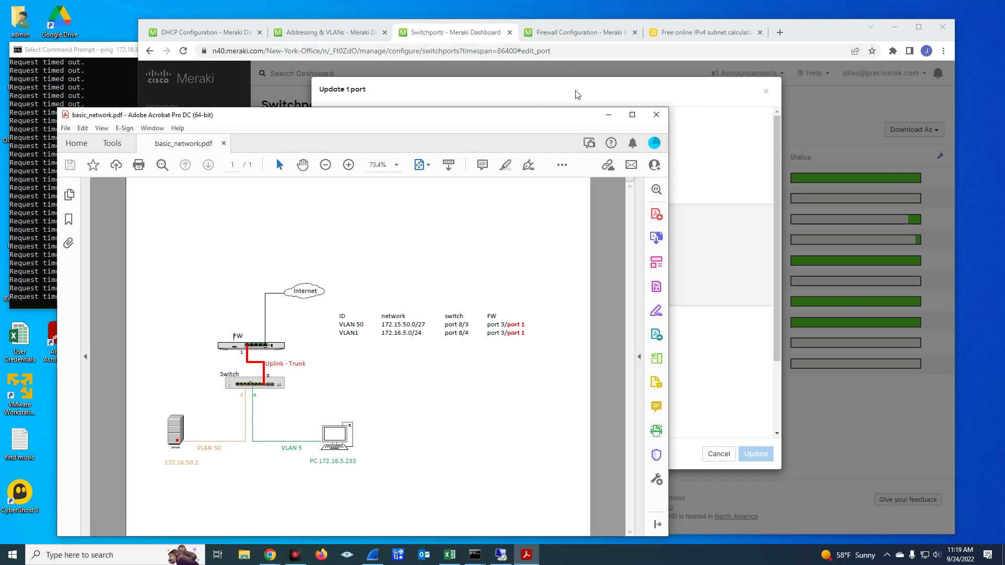
left_click(609, 116)
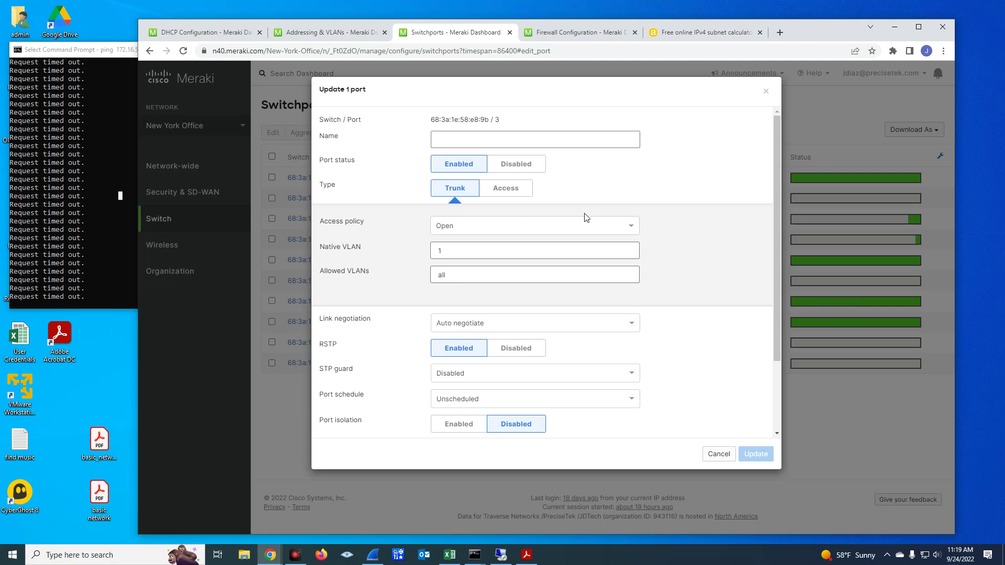
Step: Make port 3 an access port on VLAN 50 named Server-172.16.50.2, fixing the 56 typo, and save
left_click(504, 195)
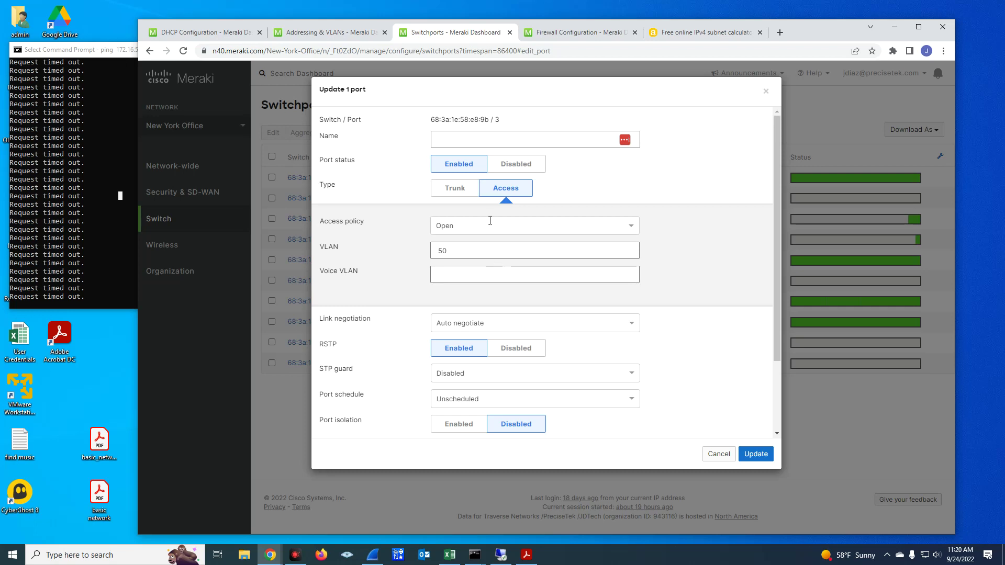
left_click(451, 138)
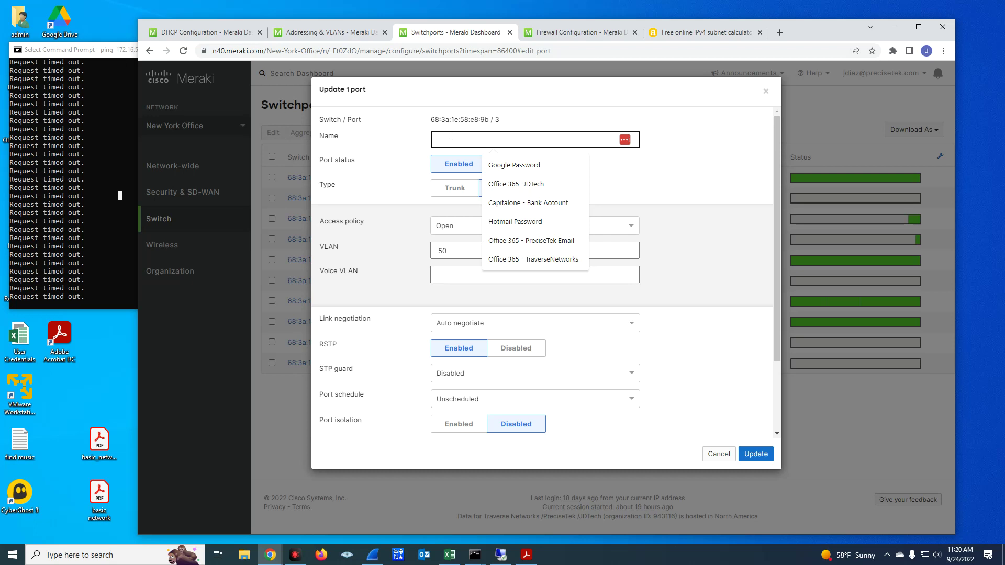
type("Server")
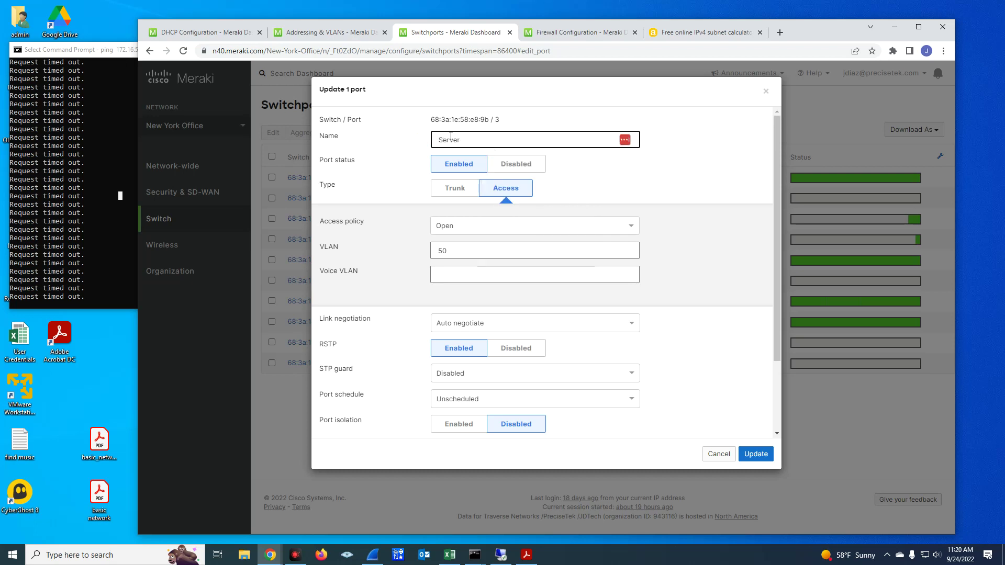
left_click(526, 554)
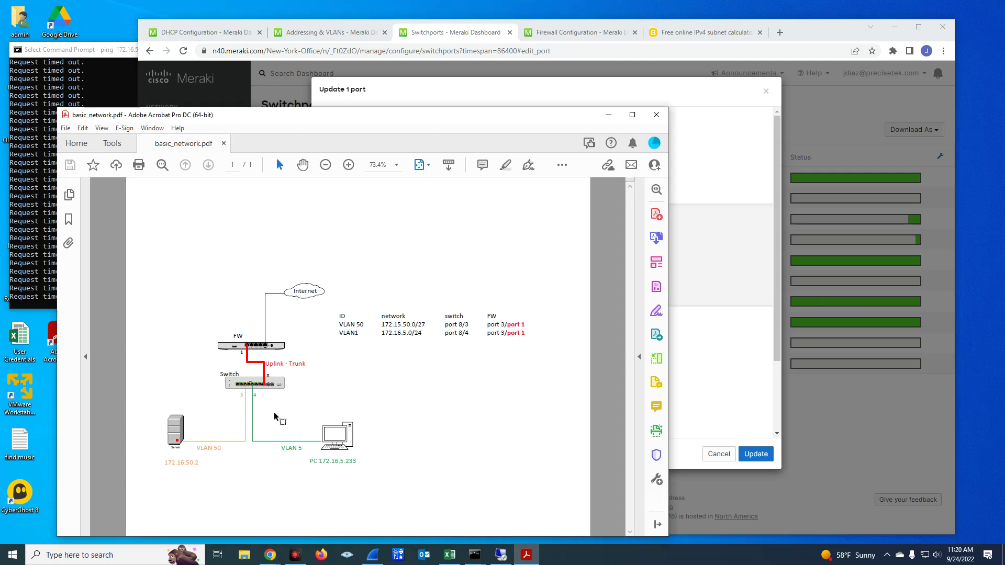
left_click(608, 115)
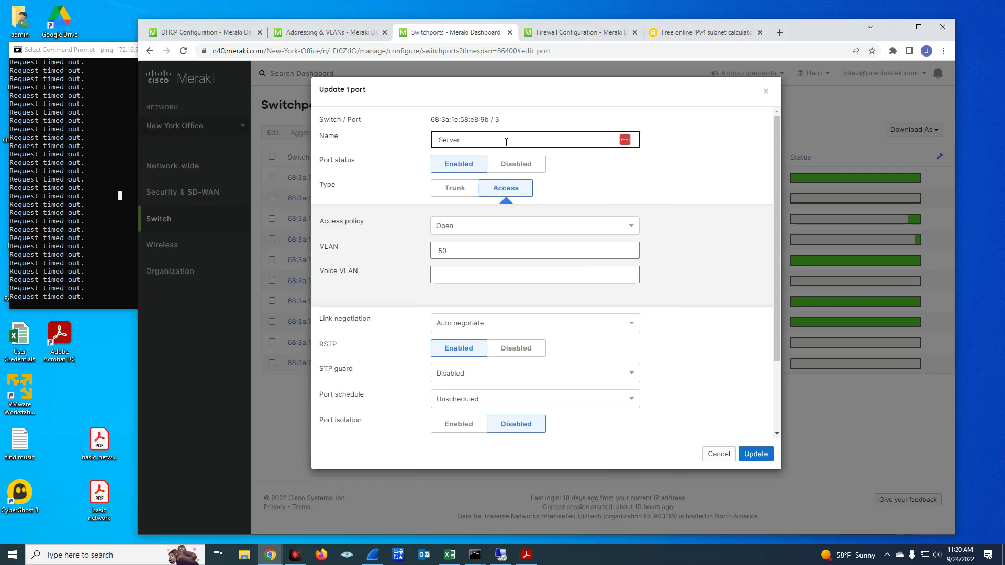
type("-172.16.56.2")
left_click(516, 143)
key("Left")
key("Left")
key("BackSpace")
type("0")
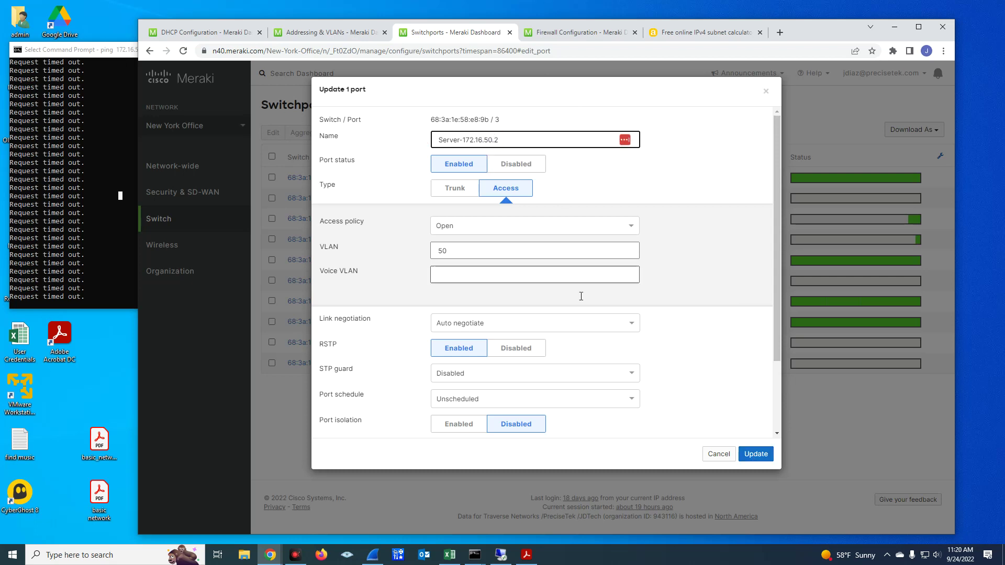
left_click(754, 454)
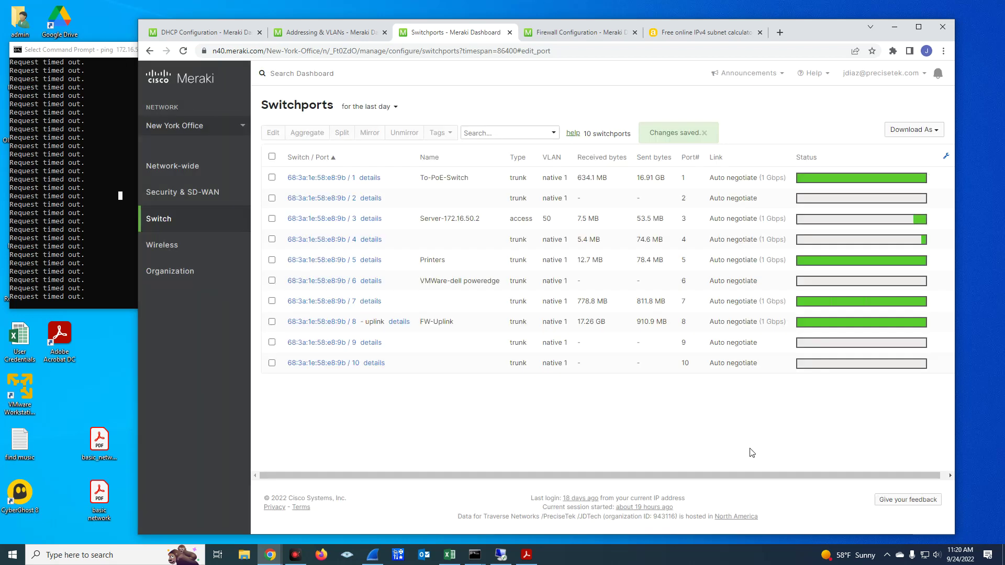
Step: Configure switch port 4 as an access port on VLAN 1 named 'desktop computer' and update it
left_click(322, 244)
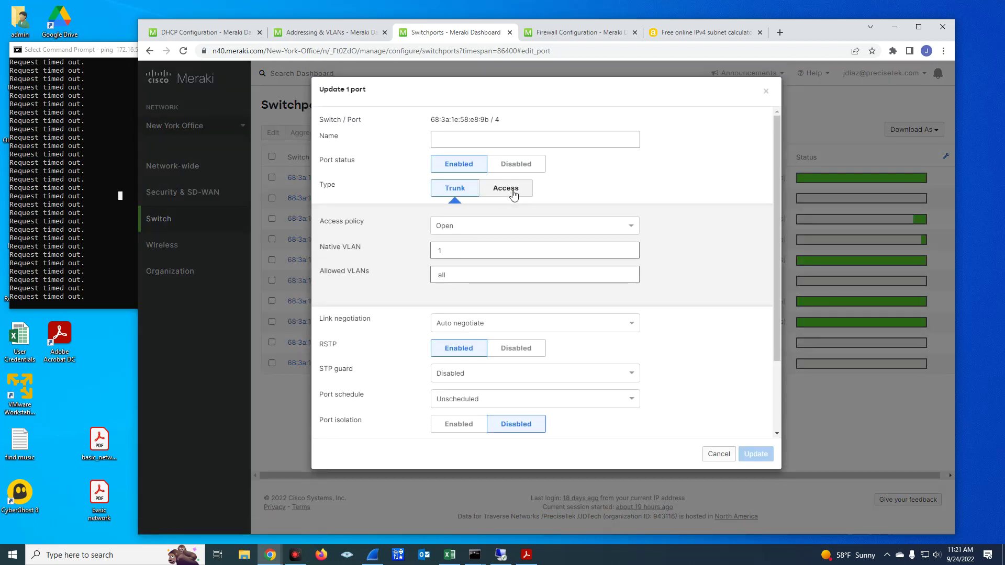
left_click(513, 194)
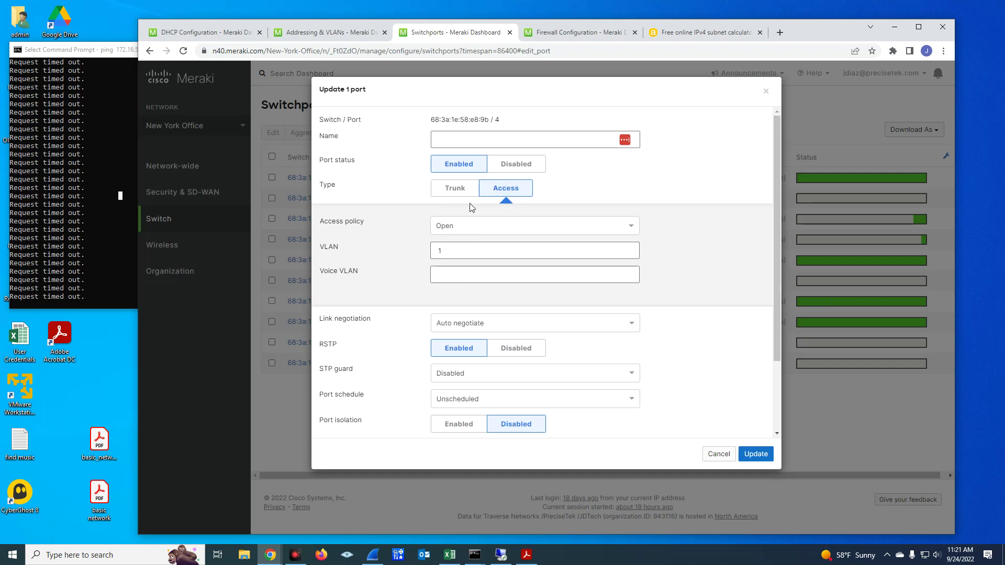
left_click(453, 141)
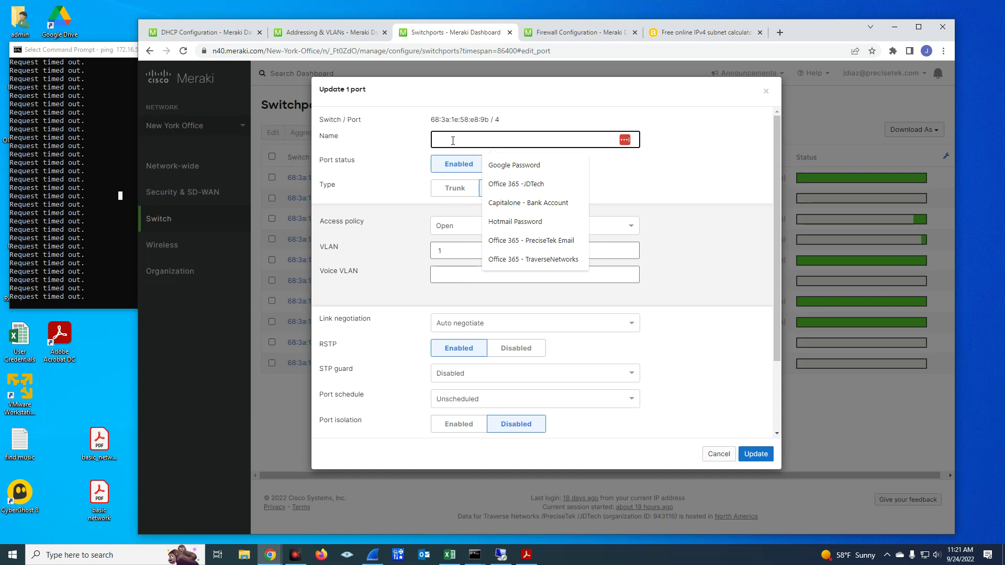
type("des")
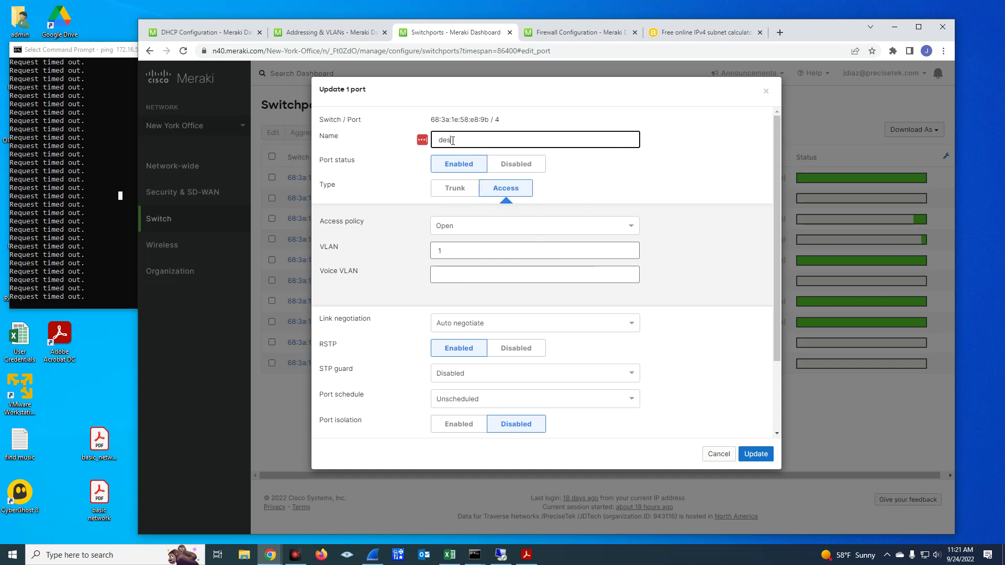
type("ktop computer")
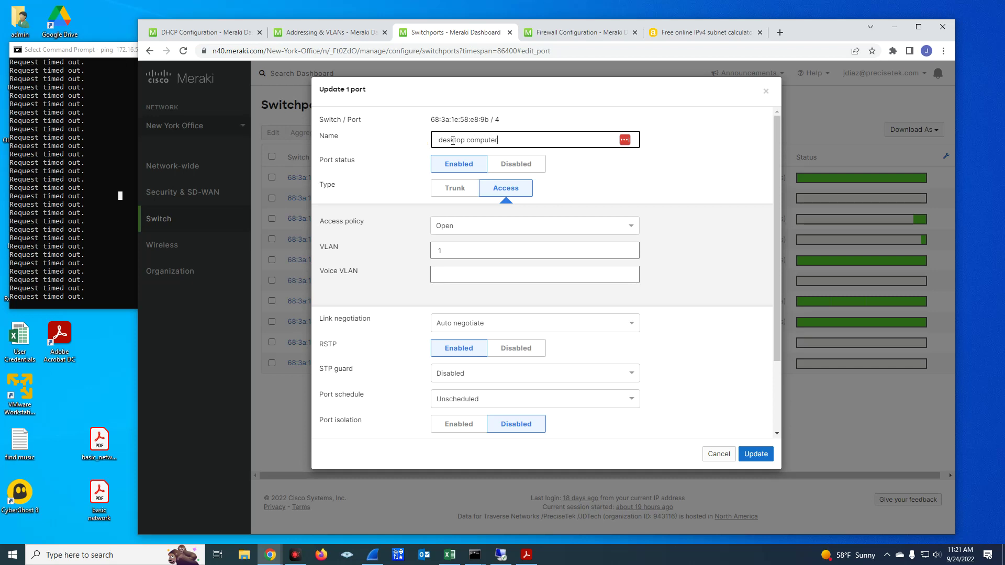
left_click(755, 454)
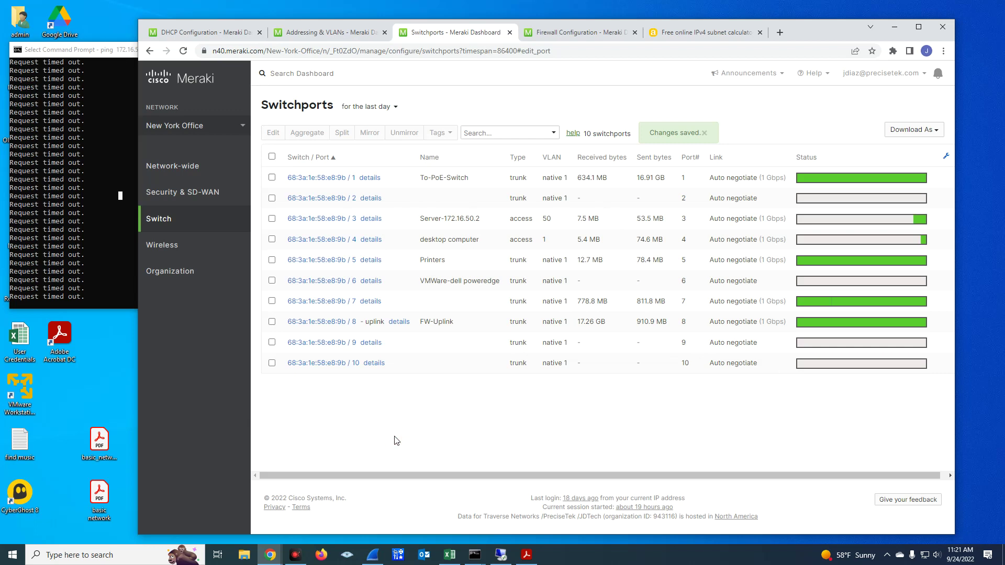
Step: Check the network diagram, then confirm the continuous ping to 172.16.50.2 now gets replies
mouse_move(142, 264)
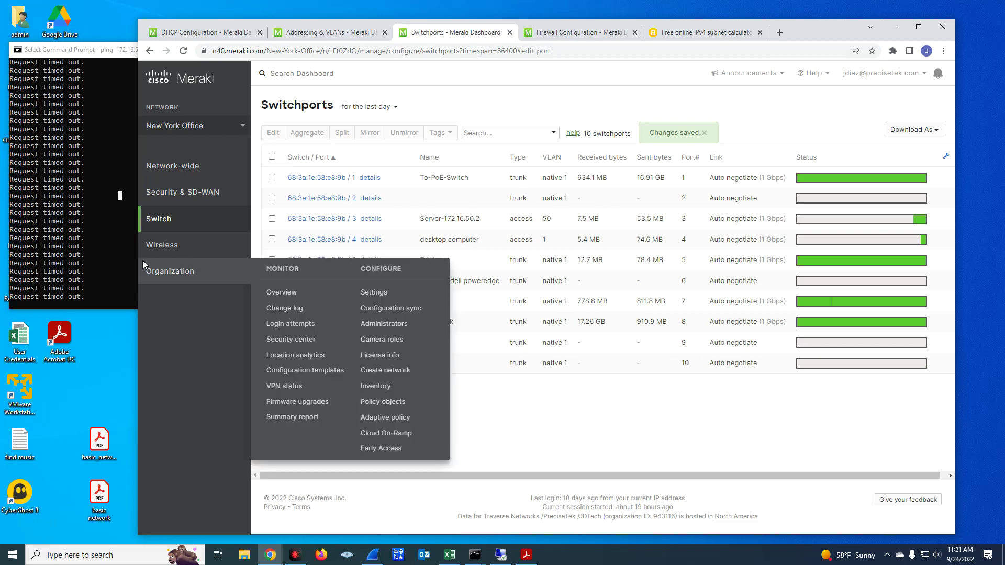
left_click(92, 263)
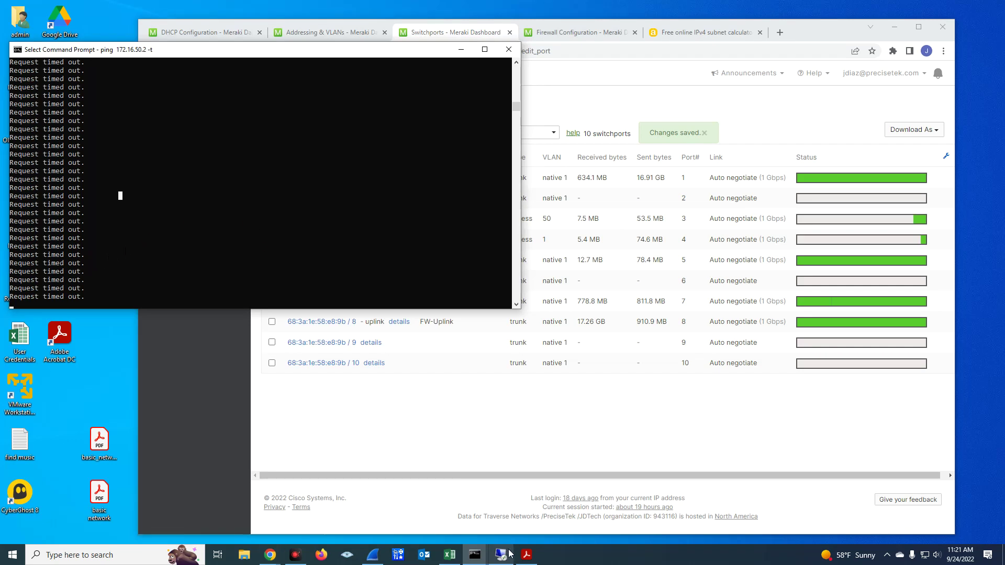
left_click(527, 555)
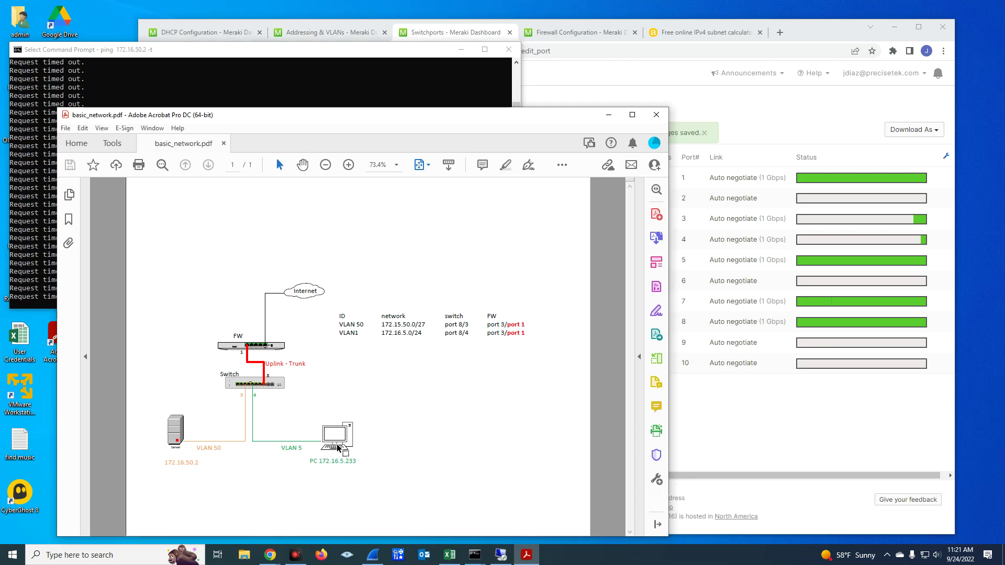
left_click(608, 114)
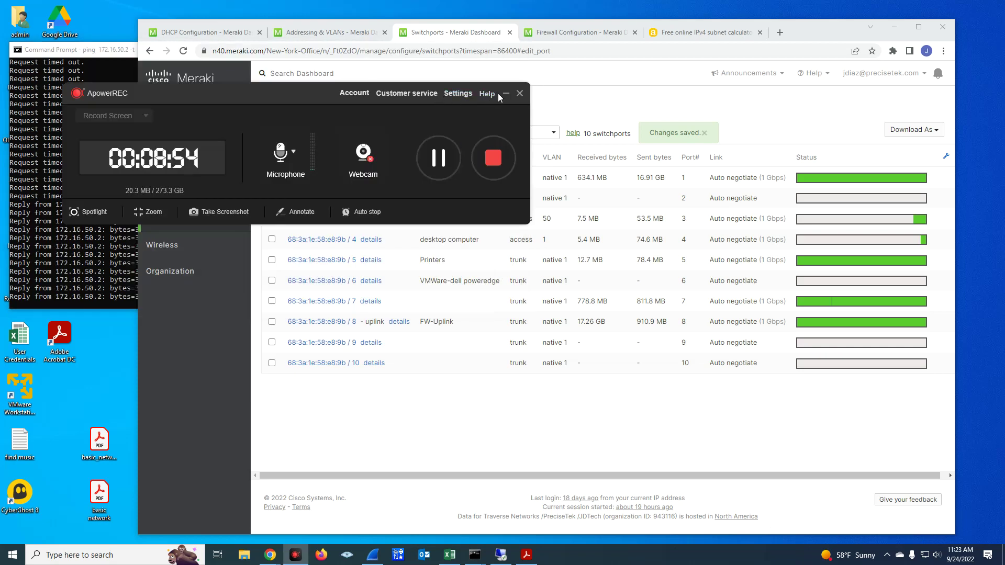
left_click(505, 94)
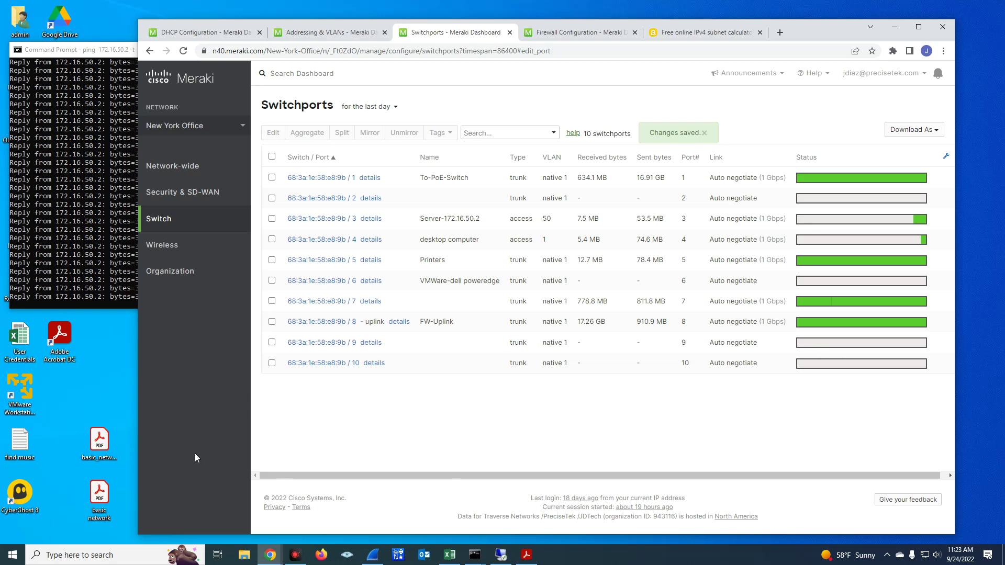
left_click(526, 555)
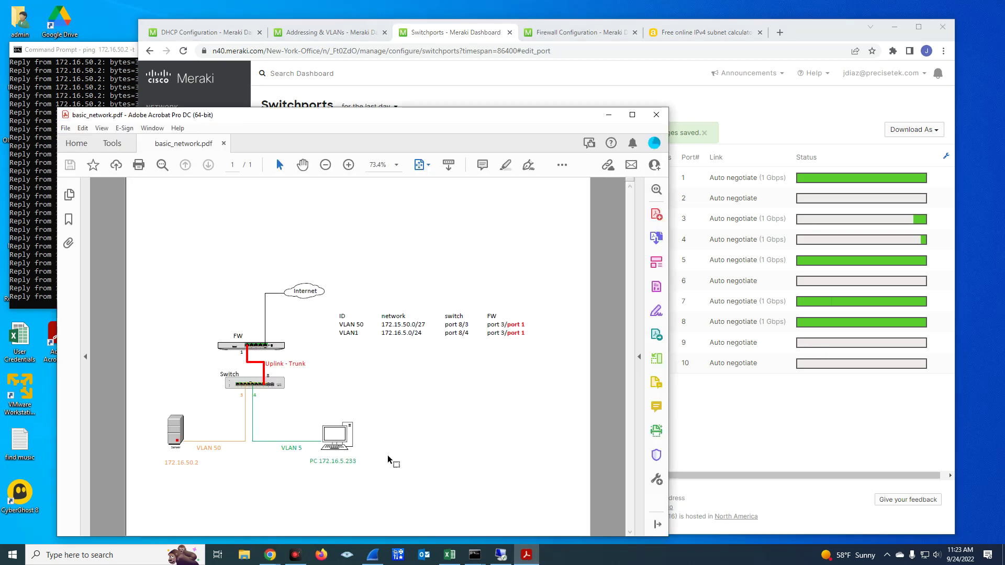